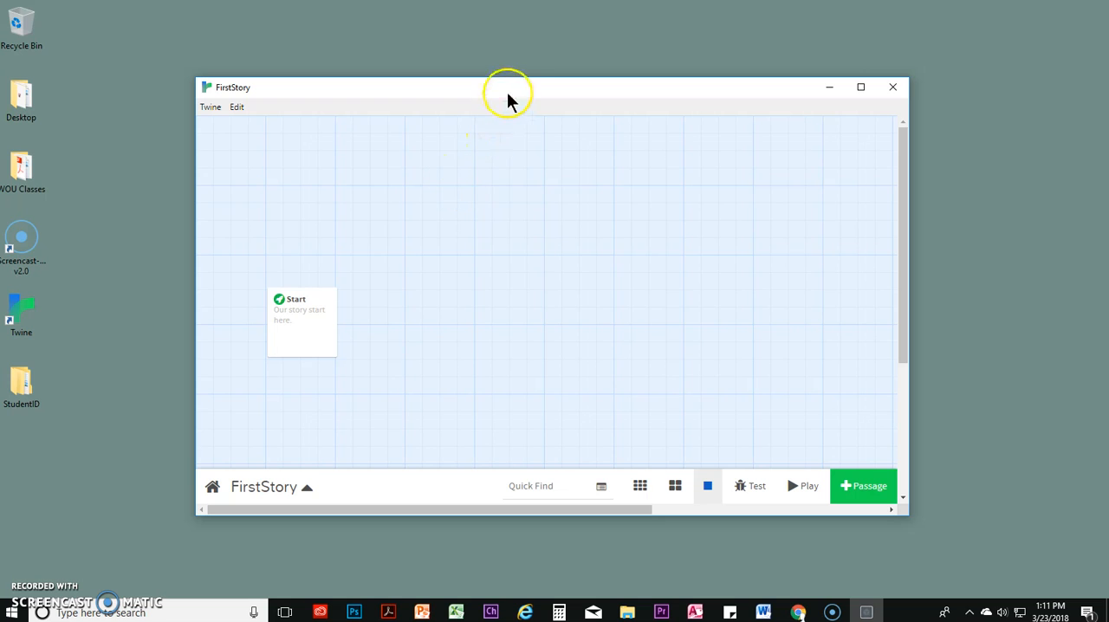
Maximize the story window and change the story format to SugarCube 2.21.0
{"action": "double_click", "coordinate": [514, 87]}
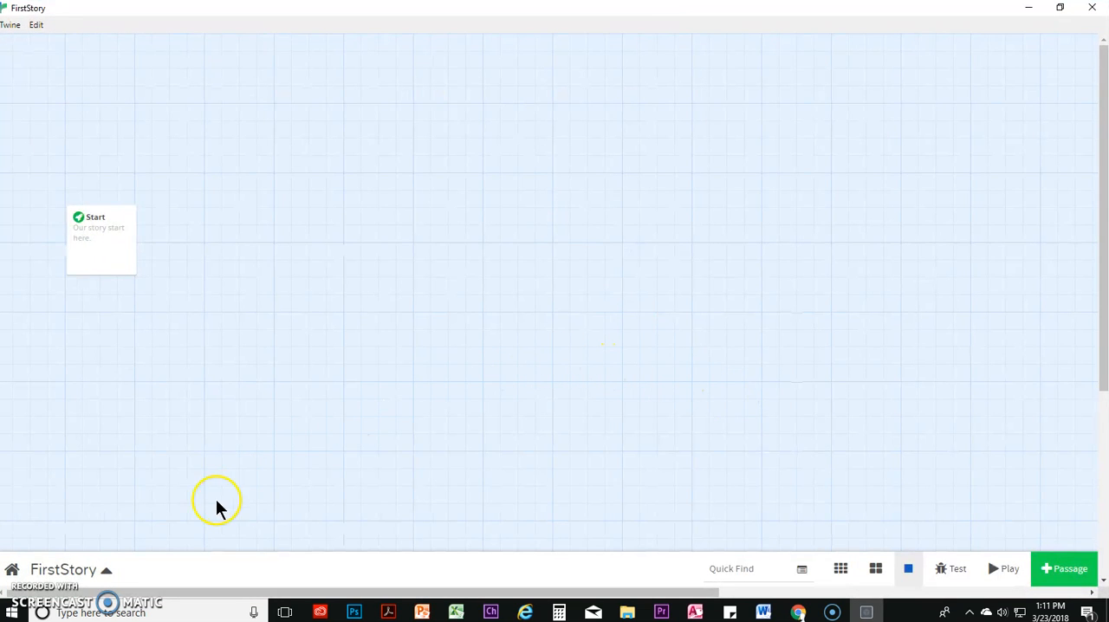
{"action": "left_click", "coordinate": [107, 573]}
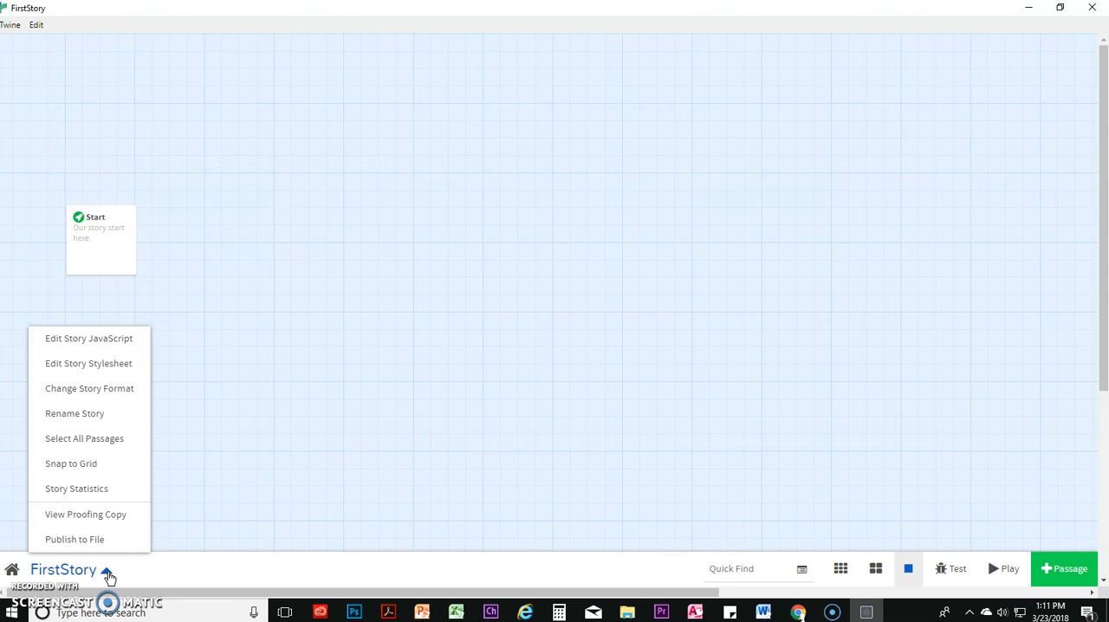
{"action": "left_click", "coordinate": [116, 389]}
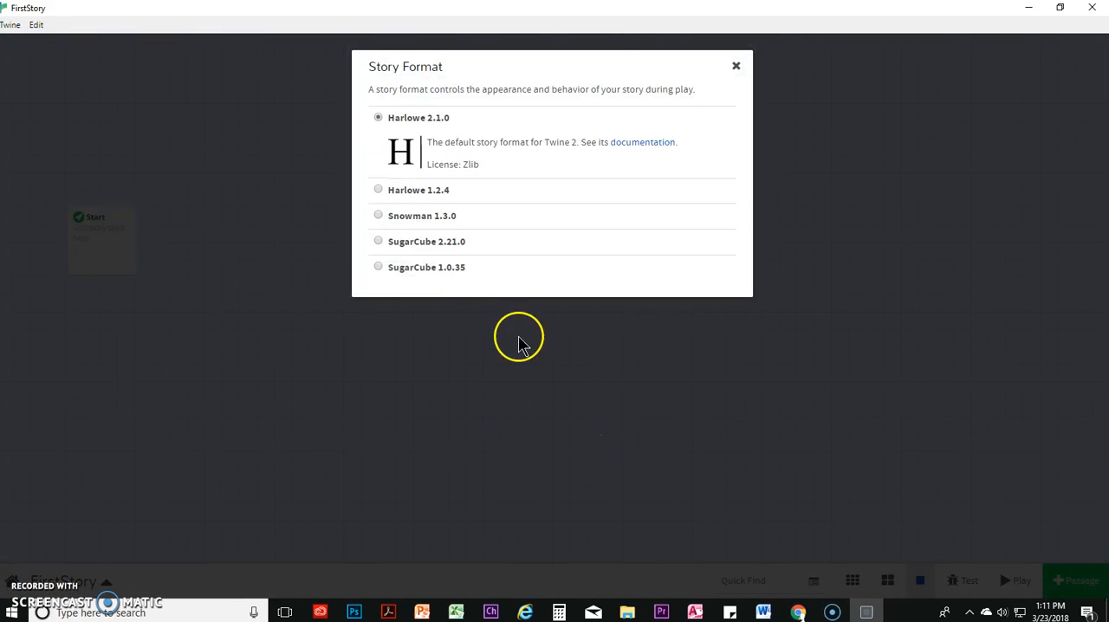
{"action": "left_click", "coordinate": [377, 243]}
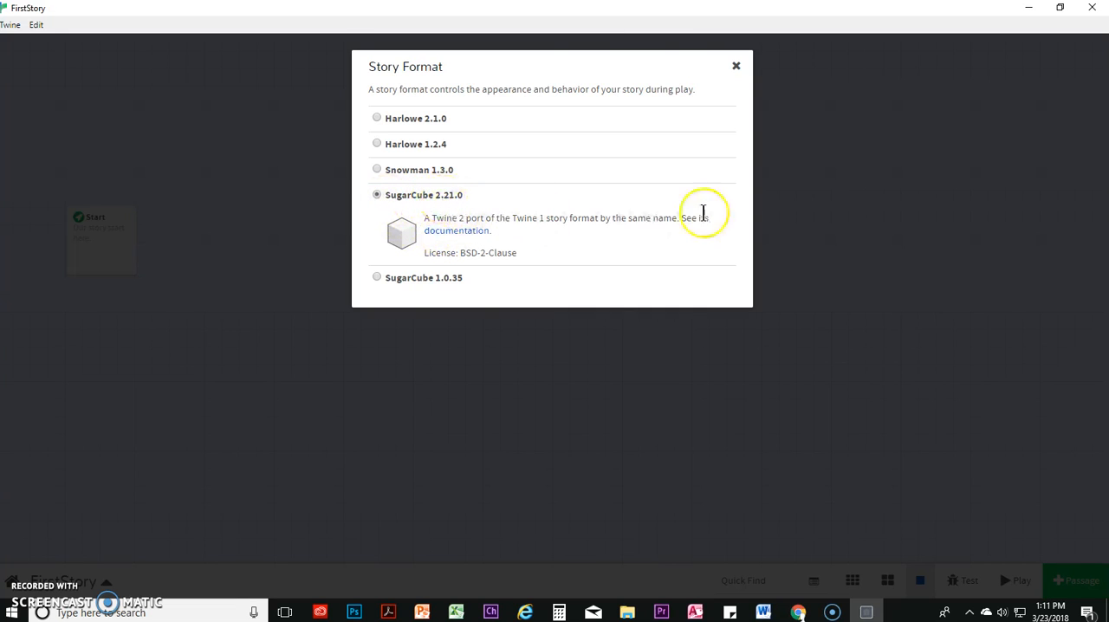
{"action": "left_click", "coordinate": [775, 82]}
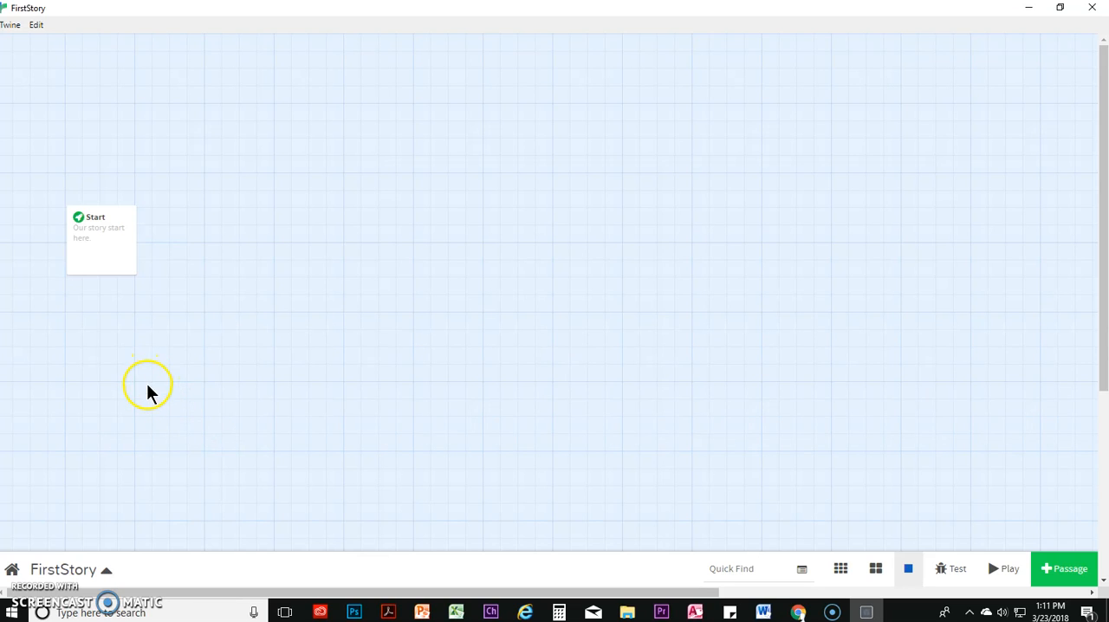
Open the Start passage for editing and add the line "From here we want to go to Lunch."
{"action": "left_click", "coordinate": [84, 237]}
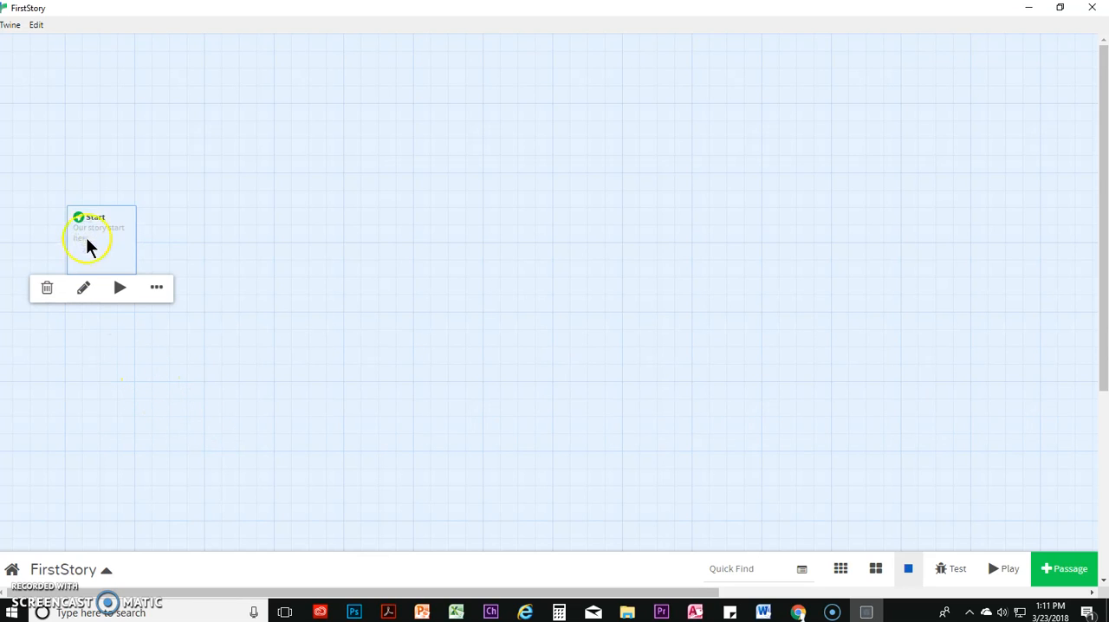
{"action": "double_click", "coordinate": [85, 241]}
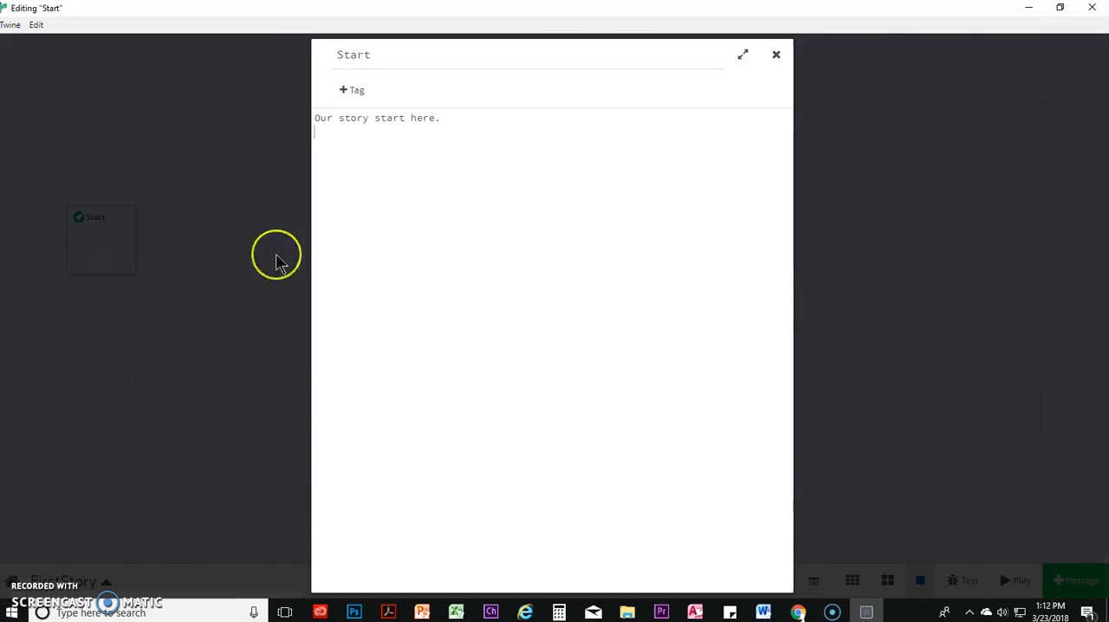
{"action": "left_click", "coordinate": [340, 184]}
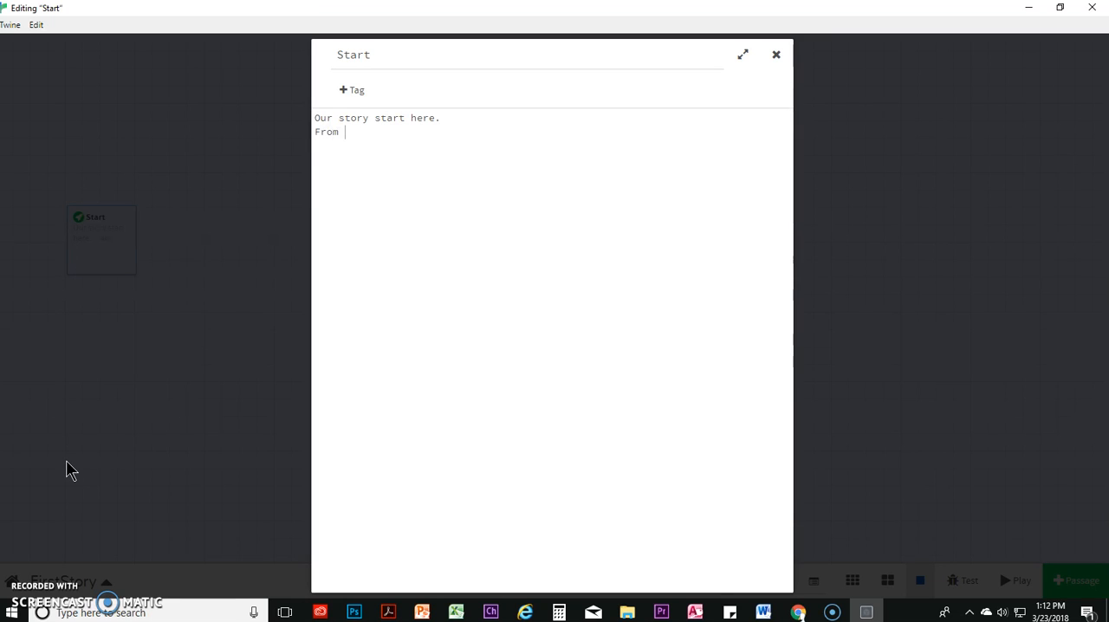
{"action": "type", "text": "want to go to Lunch."}
{"action": "key", "text": "Return"}
Add the question "Do you get into the right line? or the left line?" as the third line of the Start passage
{"action": "type", "text": "Do "}
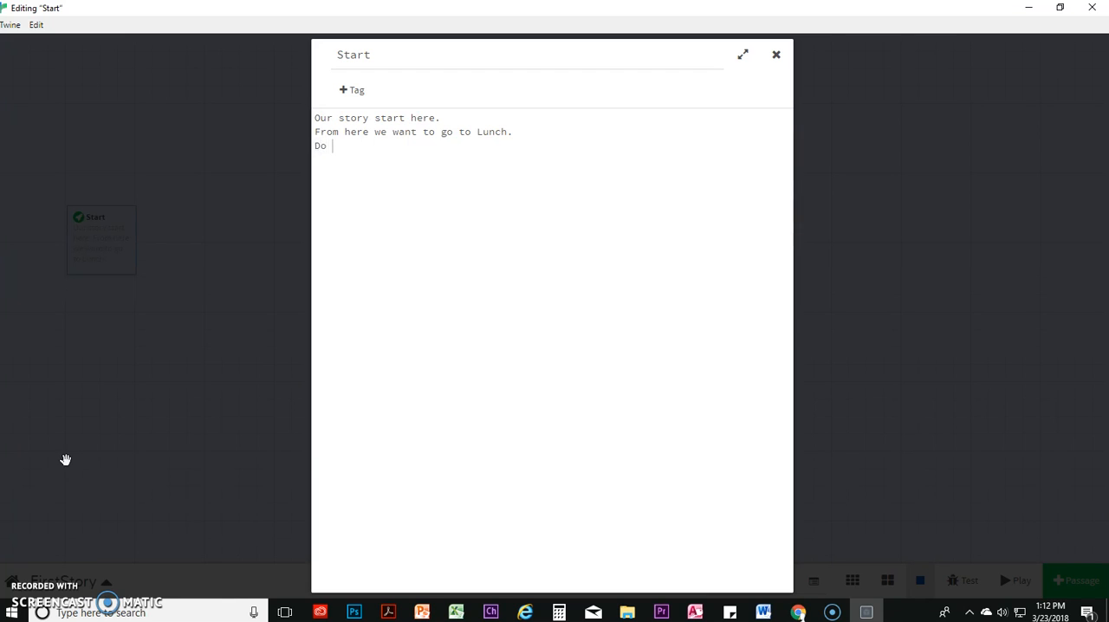
{"action": "type", "text": "you get into the rig"}
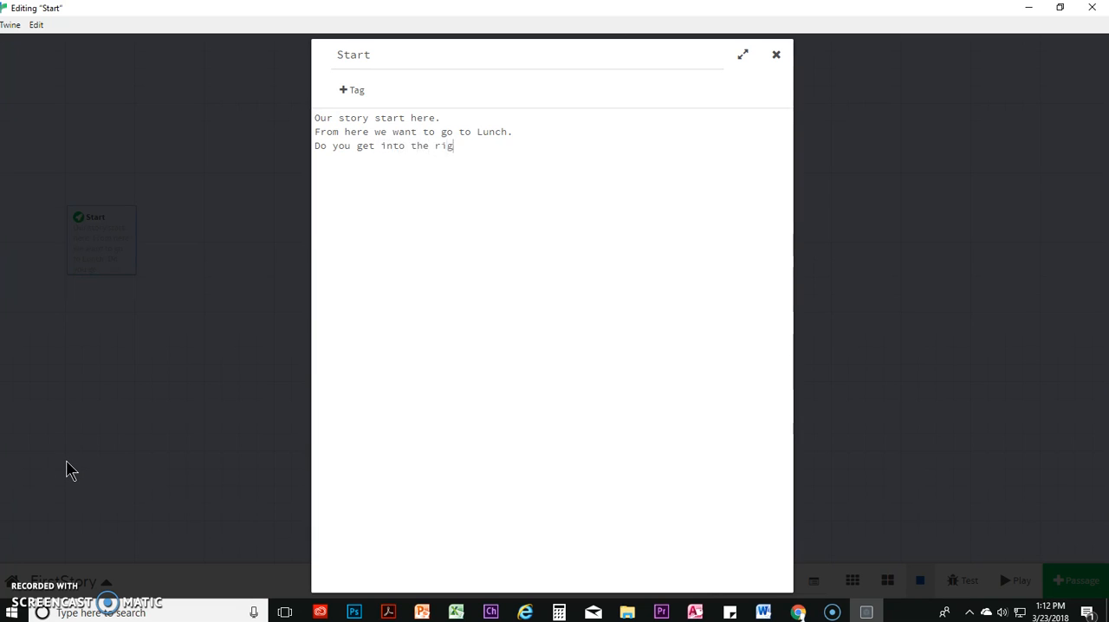
{"action": "type", "text": "ht line? or the left line?"}
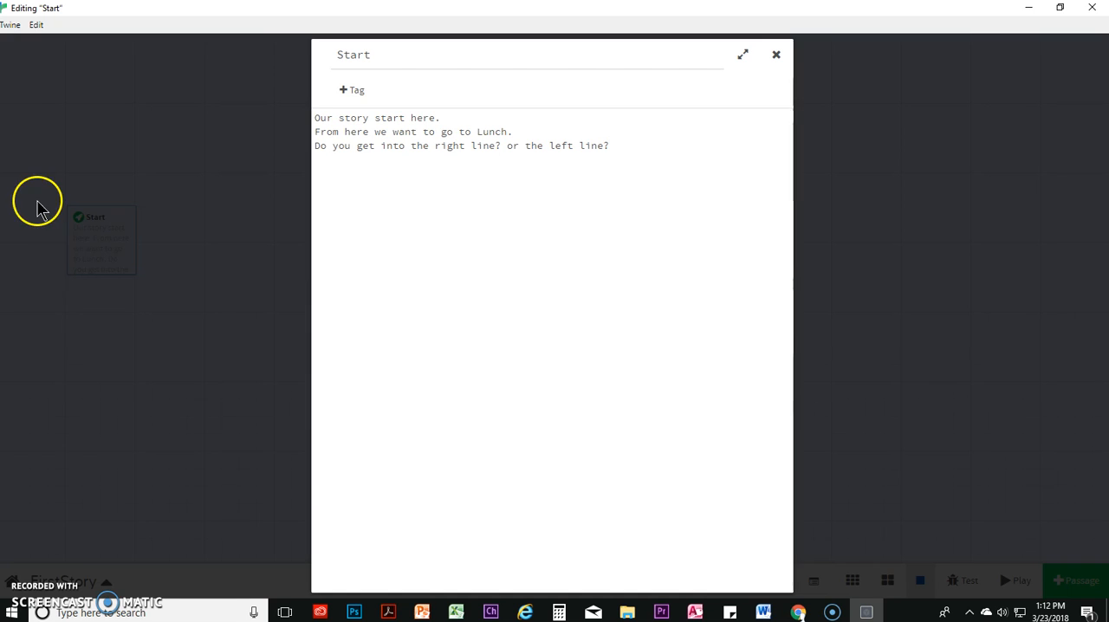
Turn the word "right" in the Start passage's question into a passage link by enclosing it as [[right]]
{"action": "left_click", "coordinate": [443, 146]}
{"action": "mouse_move", "coordinate": [437, 145]}
{"action": "left_mouse_down"}
{"action": "mouse_move", "coordinate": [462, 146]}
{"action": "mouse_move", "coordinate": [435, 146]}
{"action": "left_mouse_up"}
{"action": "left_click", "coordinate": [462, 145]}
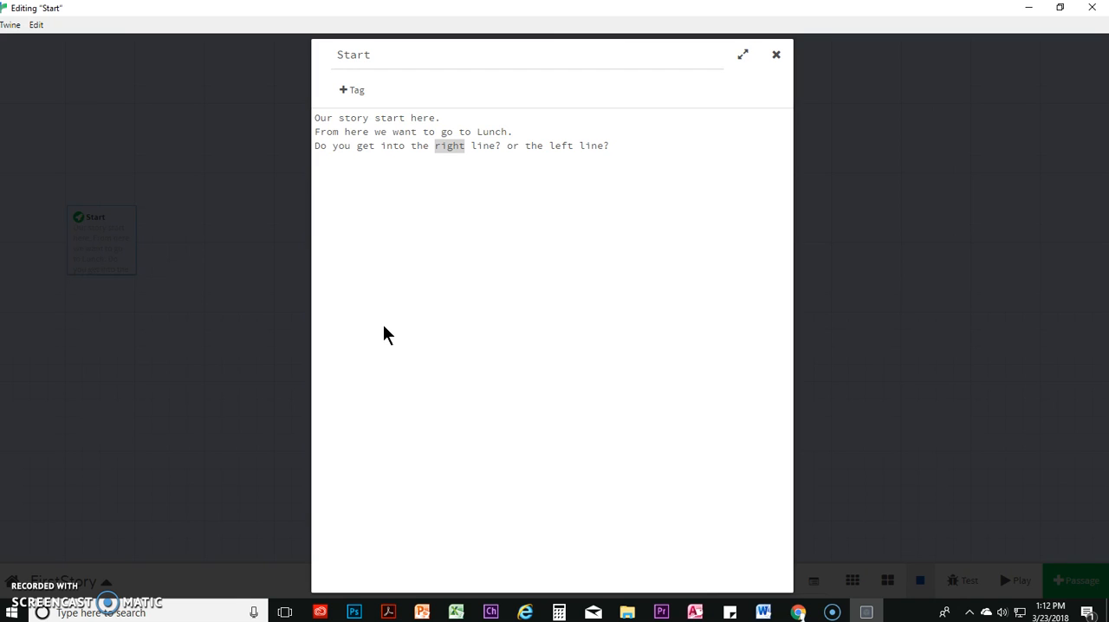
{"action": "left_click", "coordinate": [404, 295]}
{"action": "left_click", "coordinate": [451, 188]}
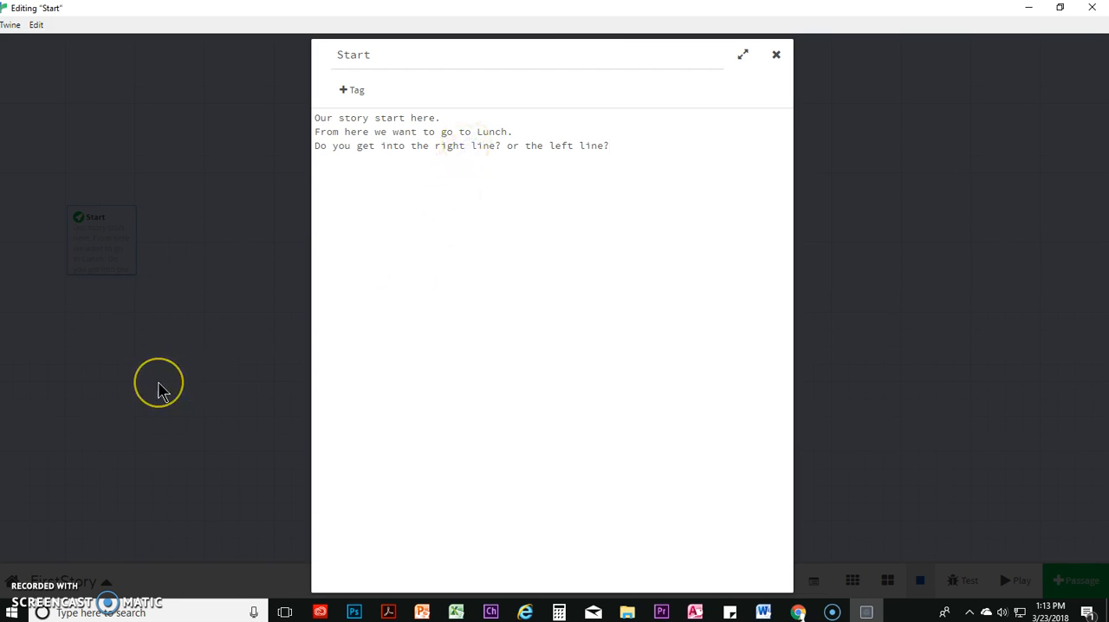
{"action": "type", "text": "]]"}
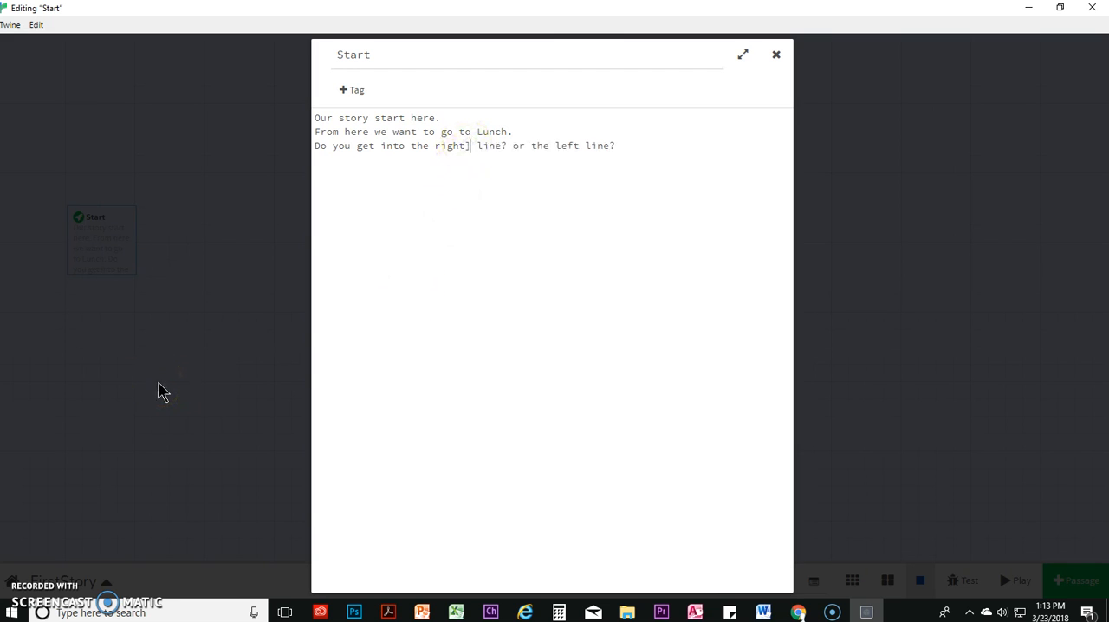
{"action": "left_click", "coordinate": [434, 147]}
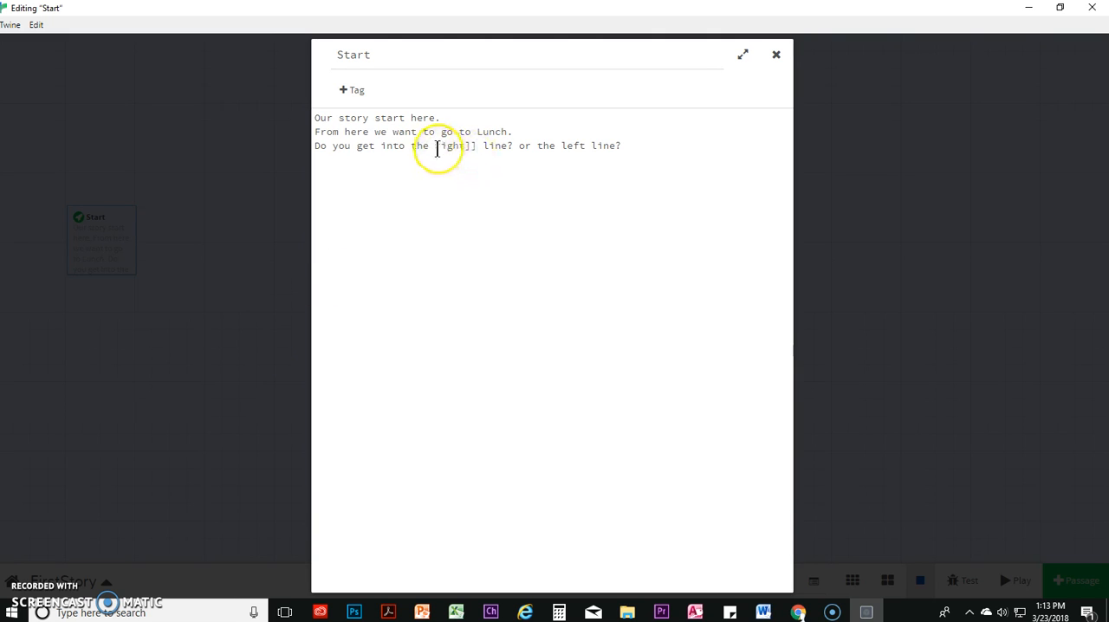
{"action": "type", "text": "[["}
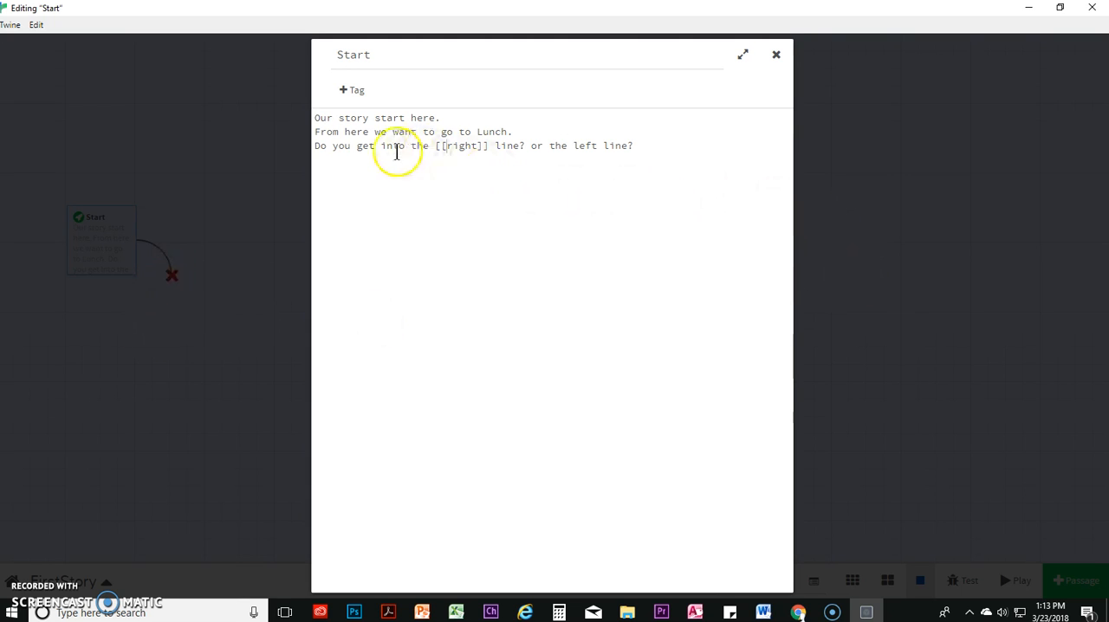
Enclose the word "left" as the link [[left]] and close the Start passage to create the linked passages
{"action": "left_click", "coordinate": [573, 145]}
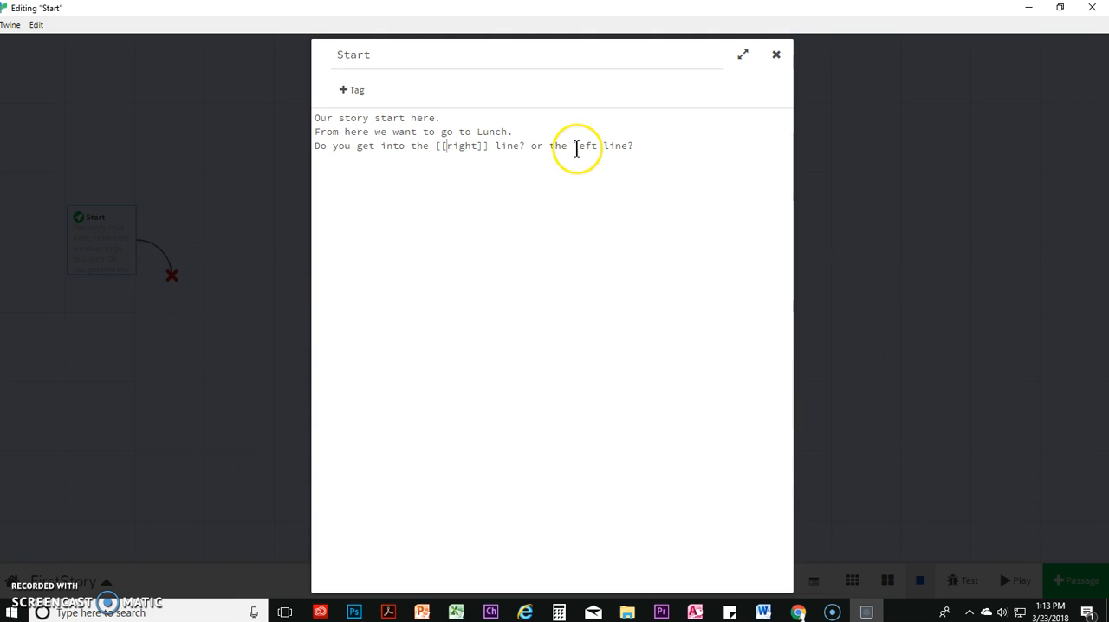
{"action": "type", "text": "[["}
{"action": "left_click", "coordinate": [605, 146]}
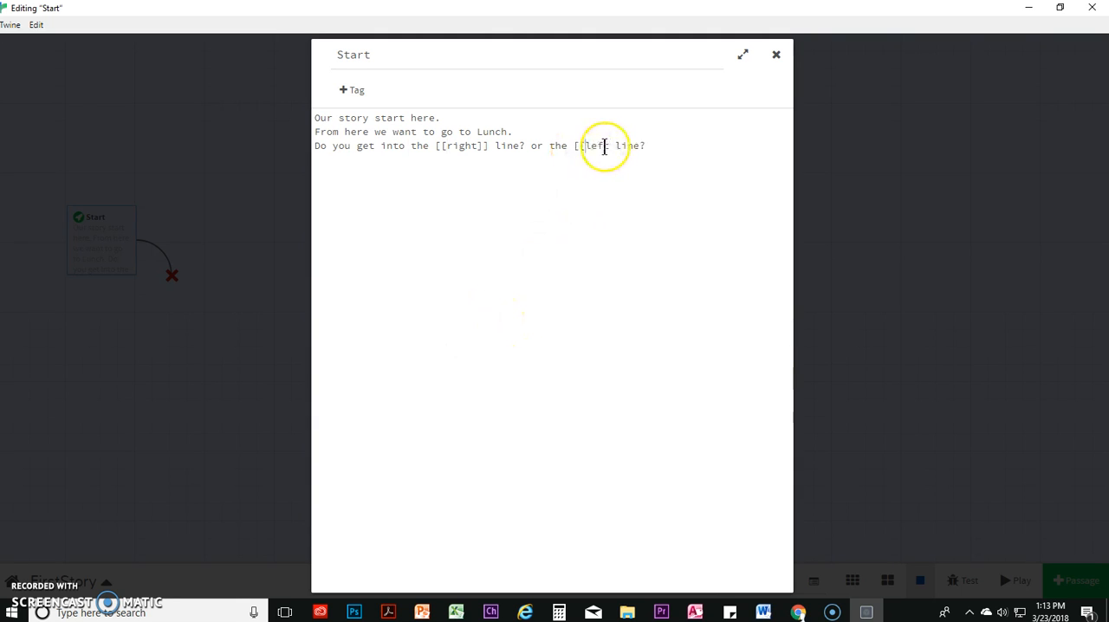
{"action": "type", "text": "]]"}
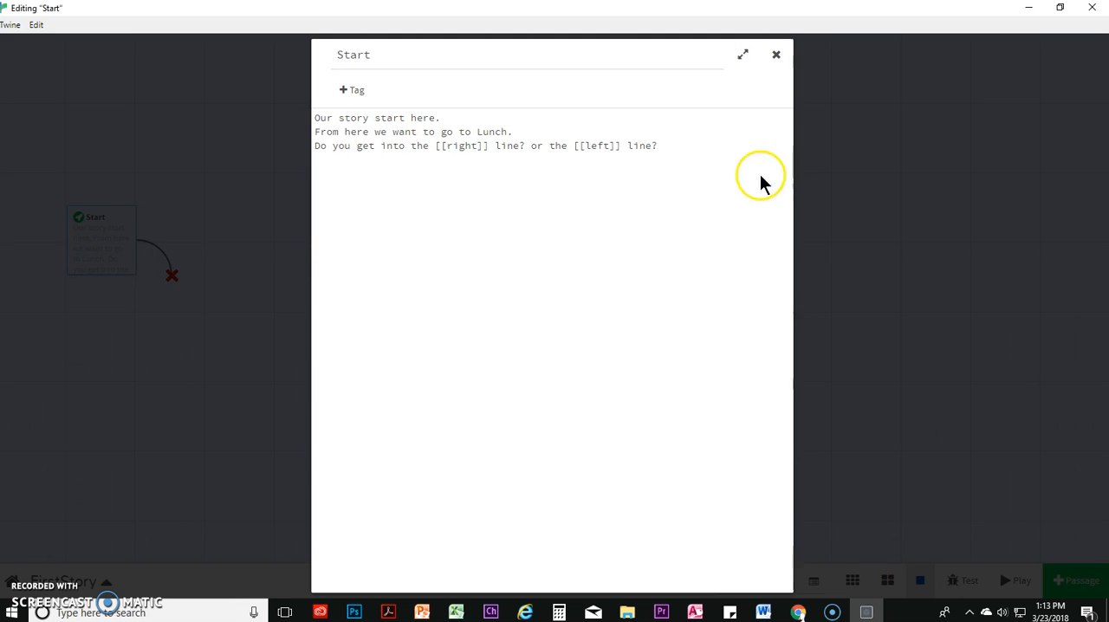
{"action": "left_click", "coordinate": [837, 194]}
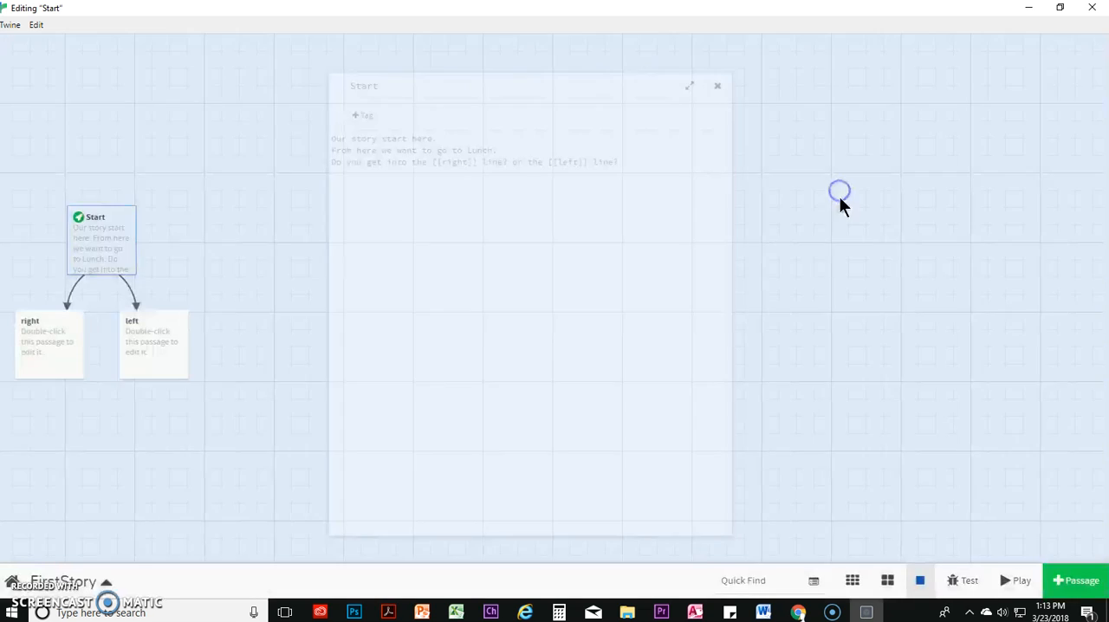
Move the Start passage up and away from the map's edge, and spread the two linked passages out beneath it
{"action": "mouse_move", "coordinate": [63, 367]}
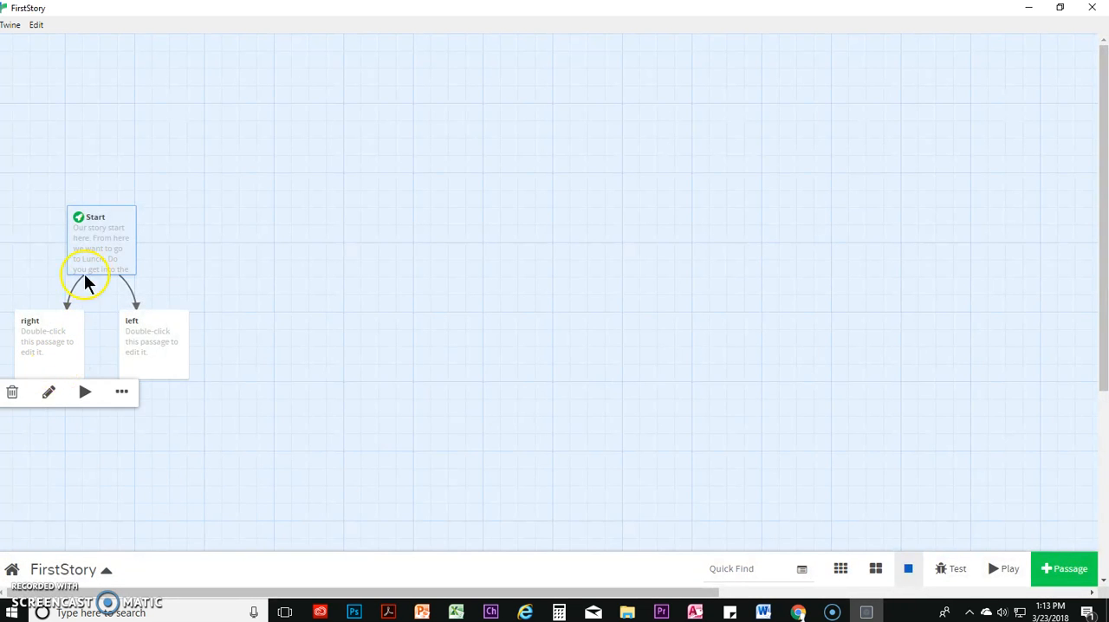
{"action": "mouse_move", "coordinate": [122, 247]}
{"action": "left_click_drag", "start_coordinate": [106, 232], "coordinate": [239, 128]}
{"action": "mouse_move", "coordinate": [168, 347]}
{"action": "left_click_drag", "start_coordinate": [168, 346], "coordinate": [356, 285]}
{"action": "left_click_drag", "start_coordinate": [23, 330], "coordinate": [149, 272]}
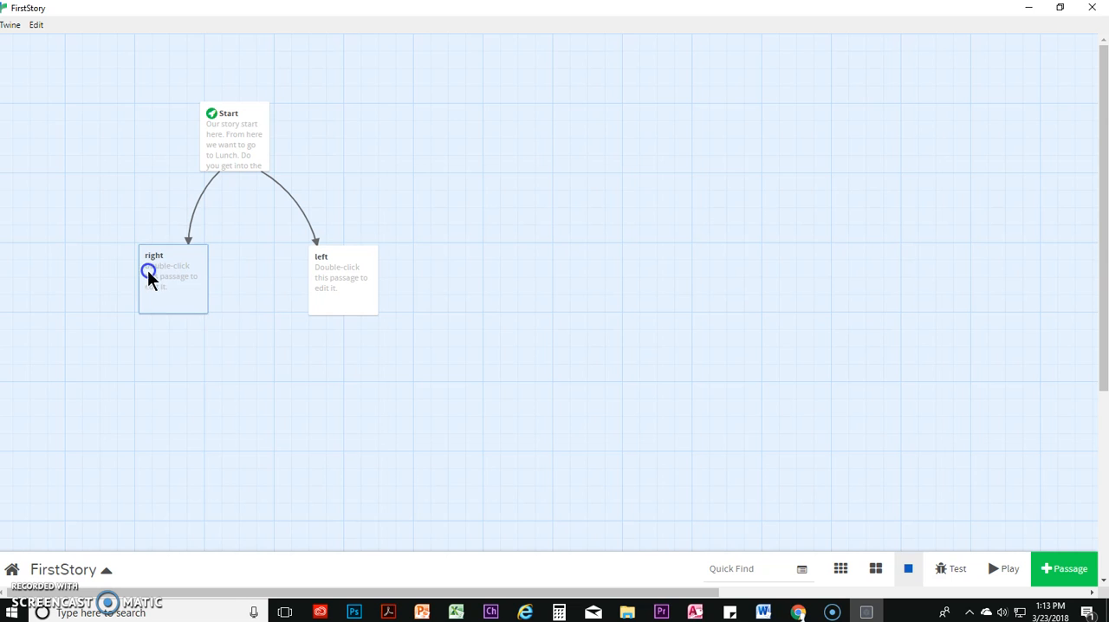
Swap the two linked passages so that "left" sits below Start on the left side and "right" on the right side
{"action": "mouse_move", "coordinate": [340, 282]}
{"action": "left_click_drag", "start_coordinate": [340, 283], "coordinate": [82, 276]}
{"action": "left_click_drag", "start_coordinate": [199, 286], "coordinate": [286, 273]}
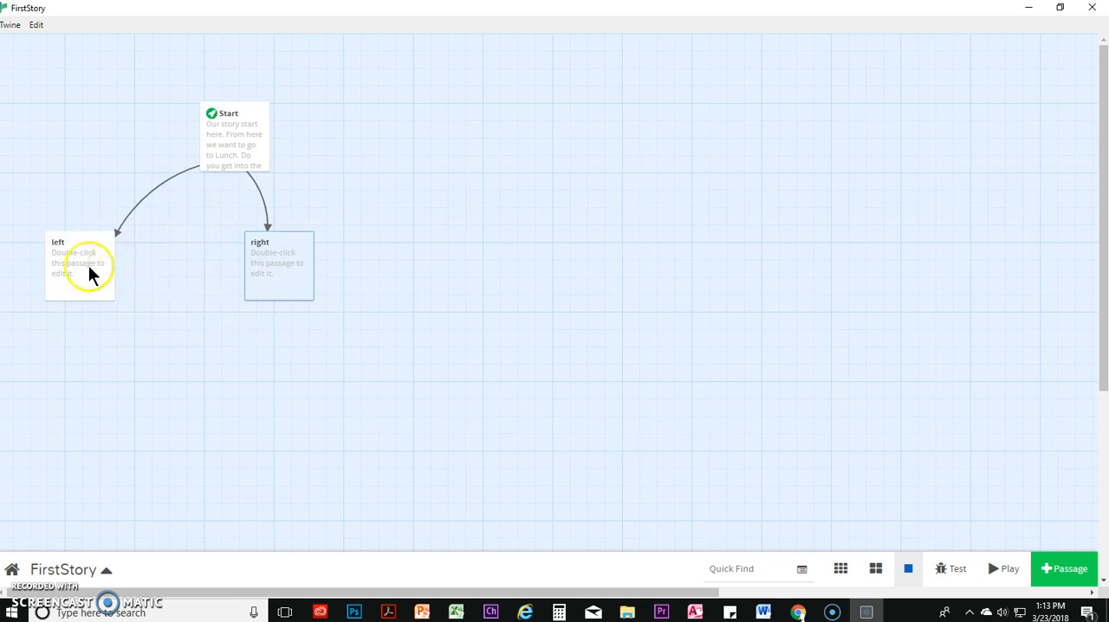
{"action": "left_click_drag", "start_coordinate": [92, 275], "coordinate": [156, 280]}
{"action": "left_click_drag", "start_coordinate": [294, 285], "coordinate": [294, 283]}
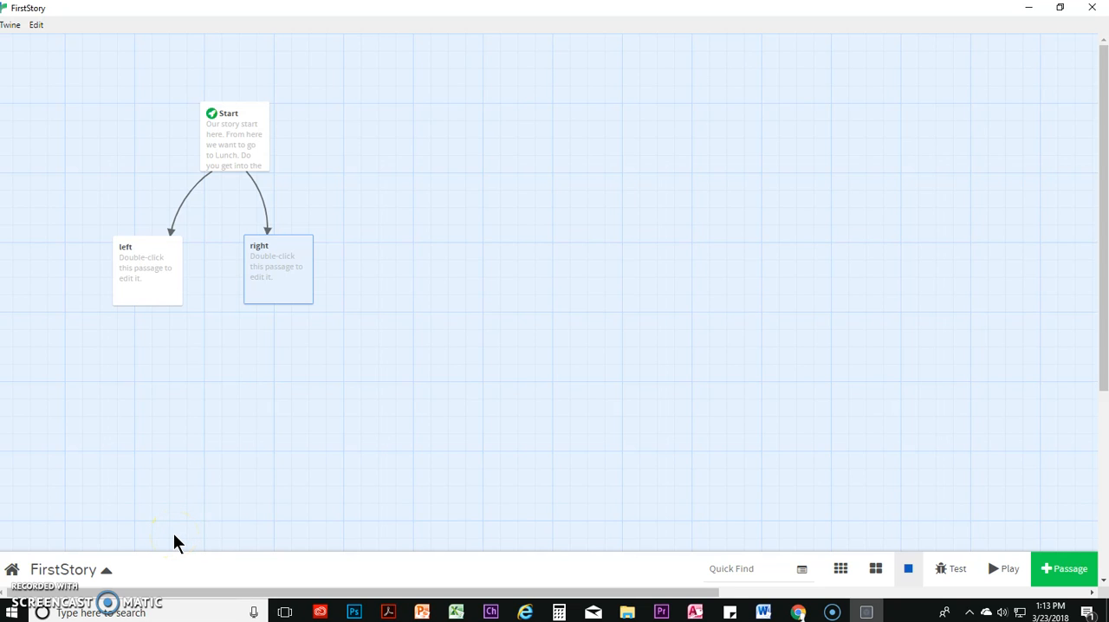
Replace the left passage's placeholder text with the character's name followed by "decides to hold this line....forever!"
{"action": "double_click", "coordinate": [239, 144]}
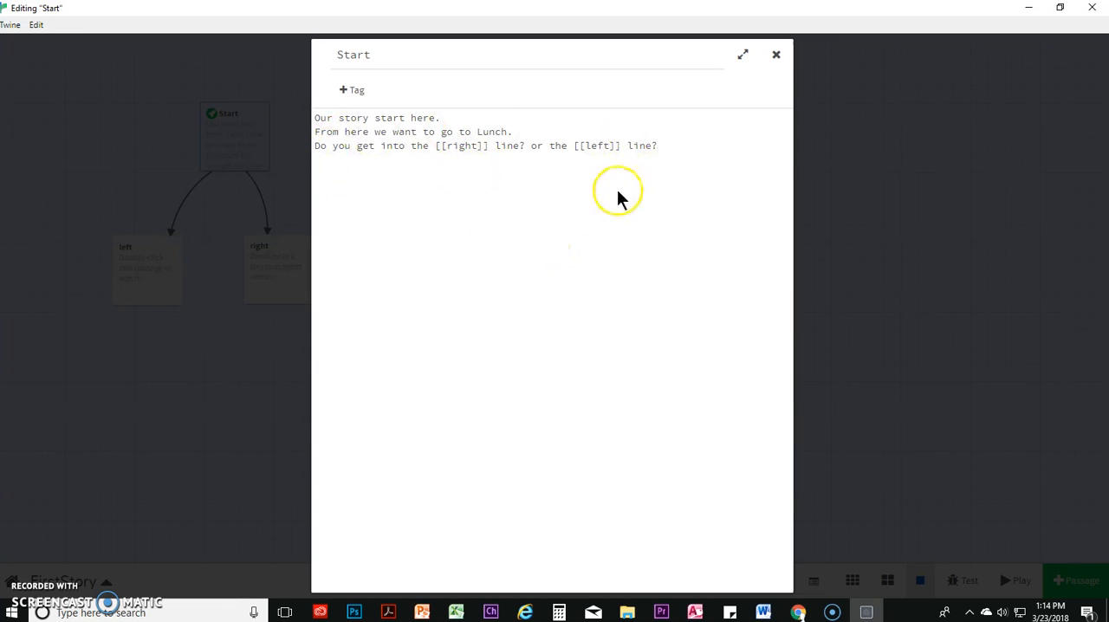
{"action": "left_click", "coordinate": [909, 112]}
{"action": "mouse_move", "coordinate": [142, 277]}
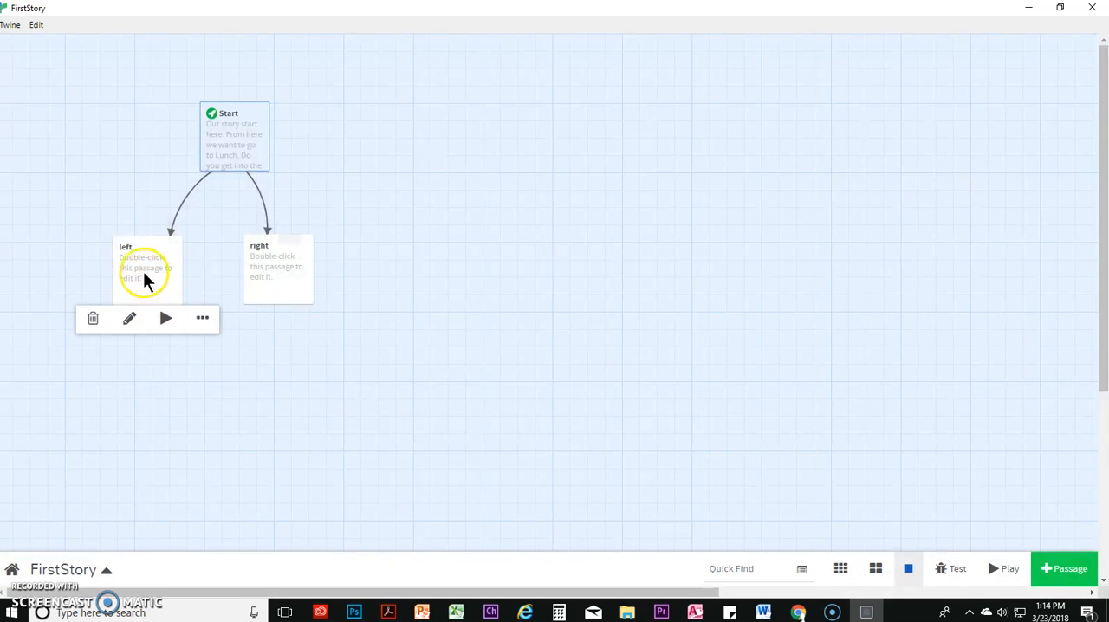
{"action": "left_click", "coordinate": [128, 320]}
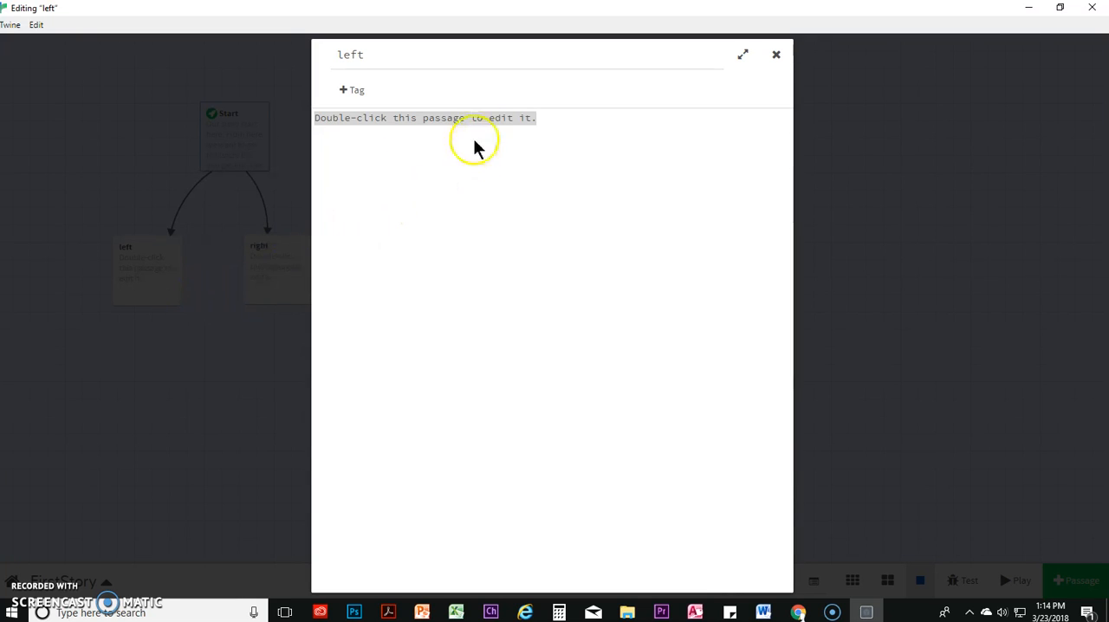
{"action": "left_click_drag", "start_coordinate": [312, 126], "coordinate": [289, 201]}
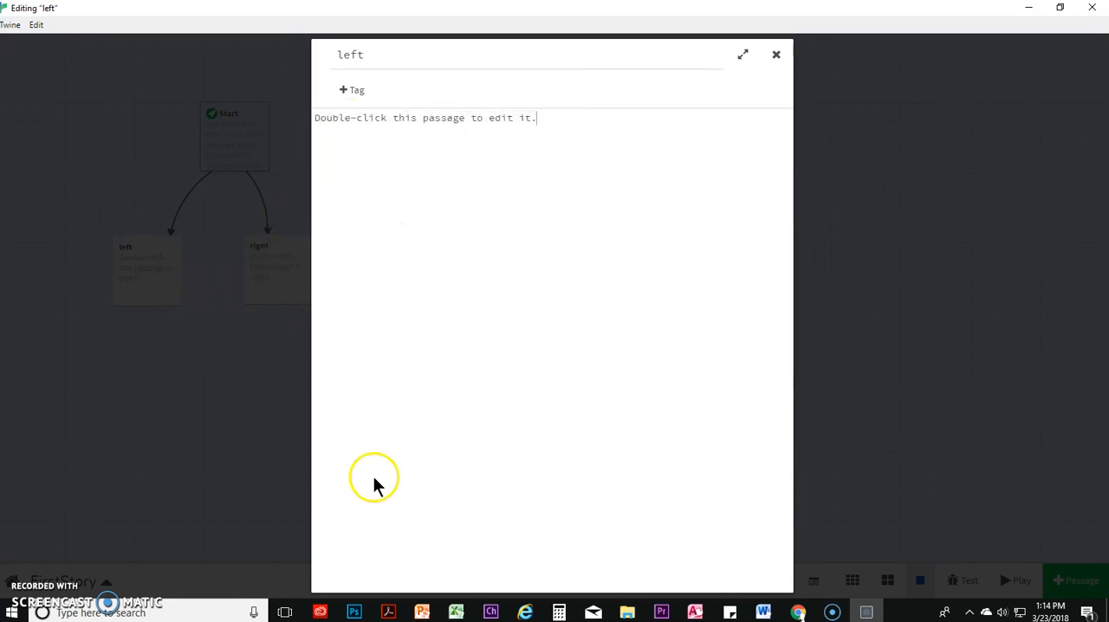
{"action": "left_click_drag", "start_coordinate": [554, 122], "coordinate": [312, 120]}
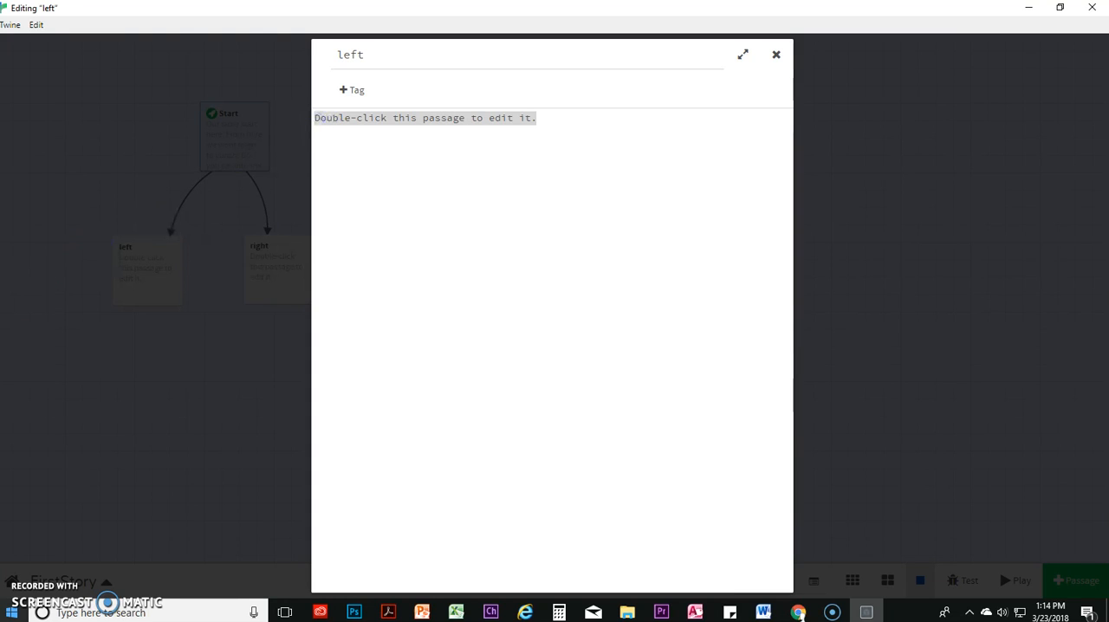
{"action": "type", "text": "Mr. Corliss de"}
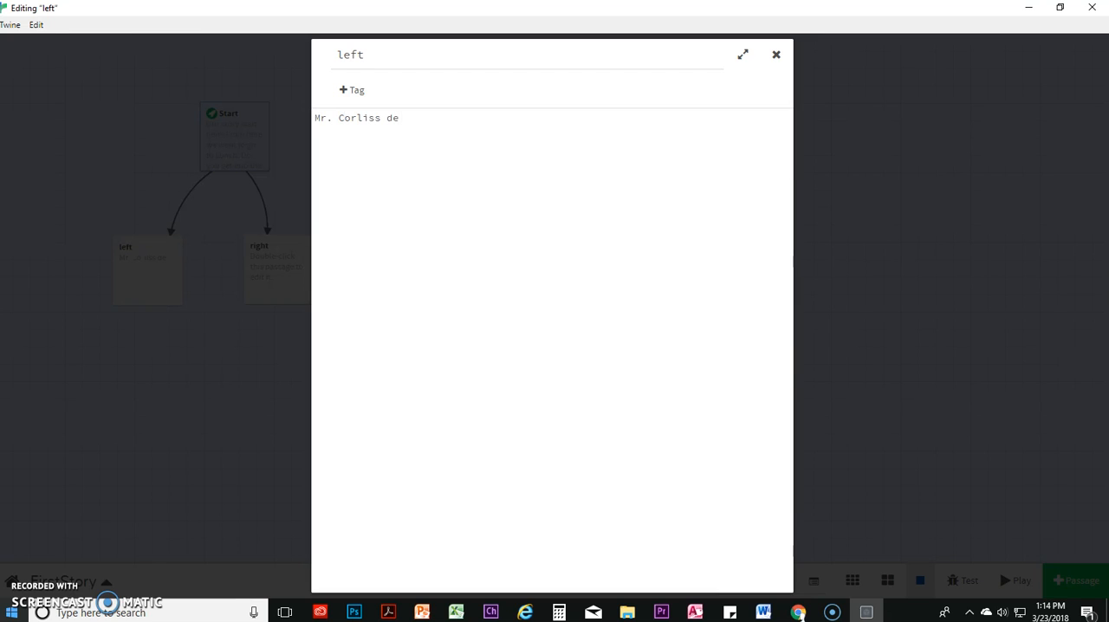
{"action": "type", "text": "ides to hold this line....forever!"}
{"action": "left_click", "coordinate": [958, 364]}
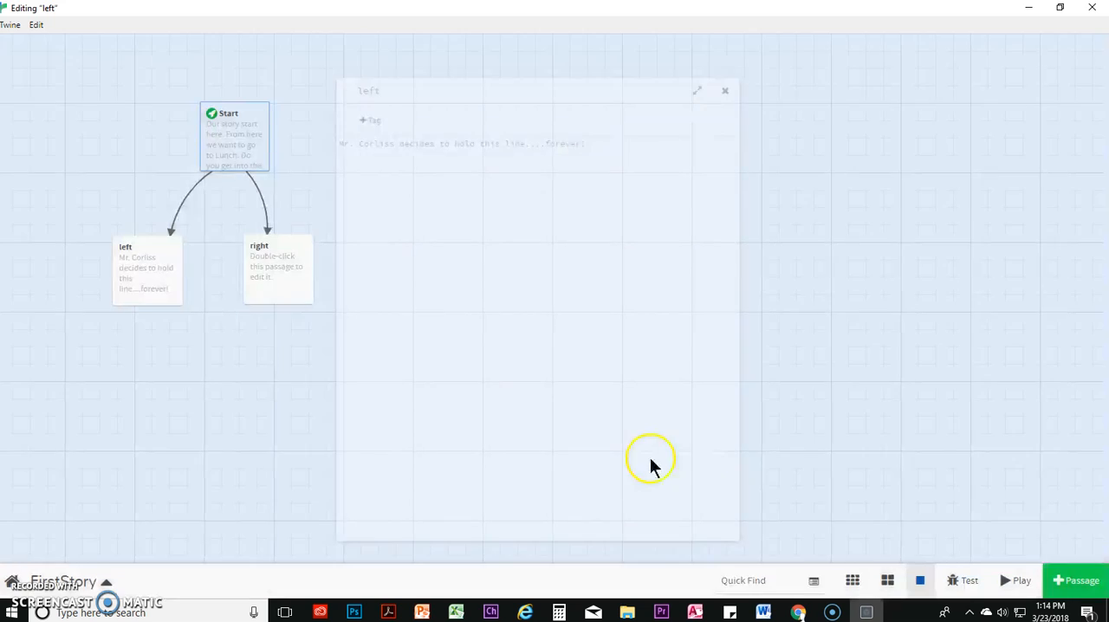
Replace the right passage's placeholder text with "Mr. C insists that everyone show their student ID."
{"action": "left_click", "coordinate": [264, 279]}
{"action": "left_click", "coordinate": [259, 317]}
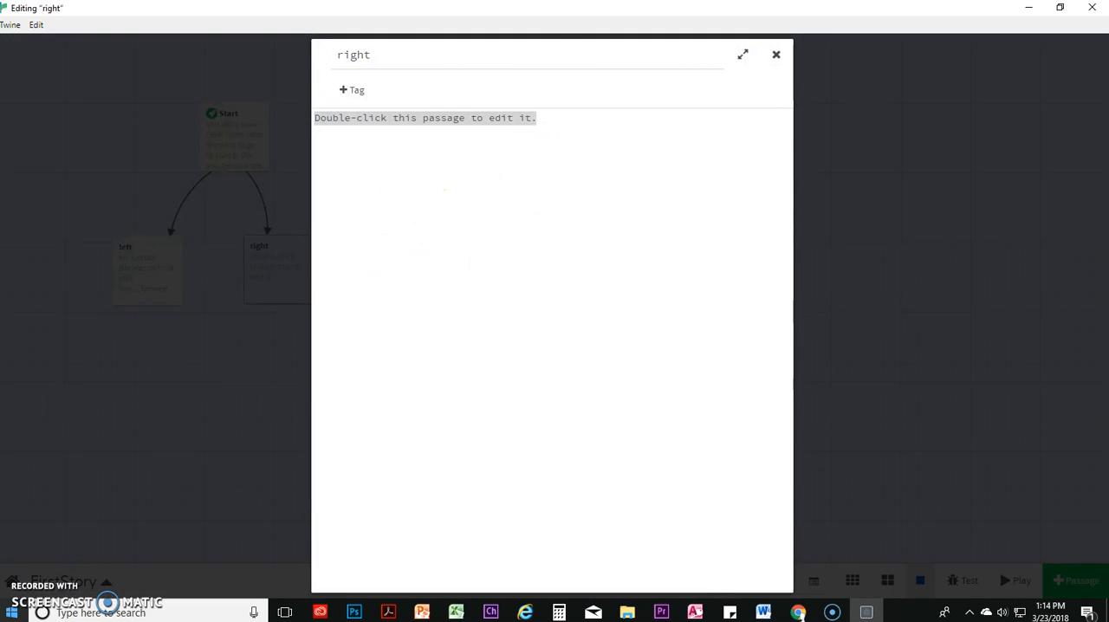
{"action": "type", "text": "Mr. C "}
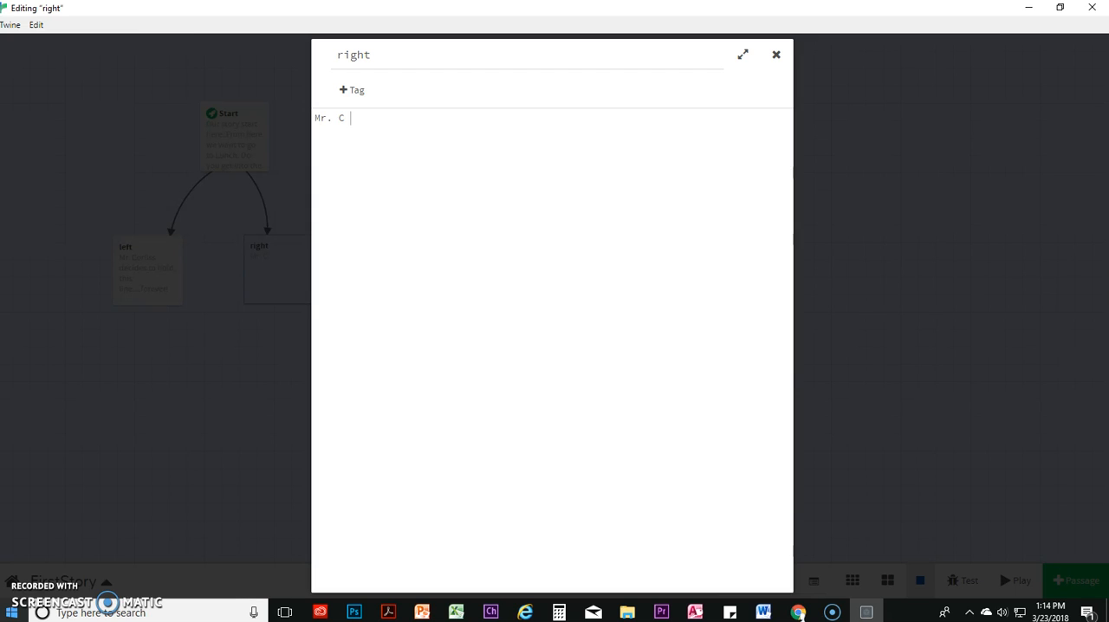
{"action": "type", "text": "insists that everyone"}
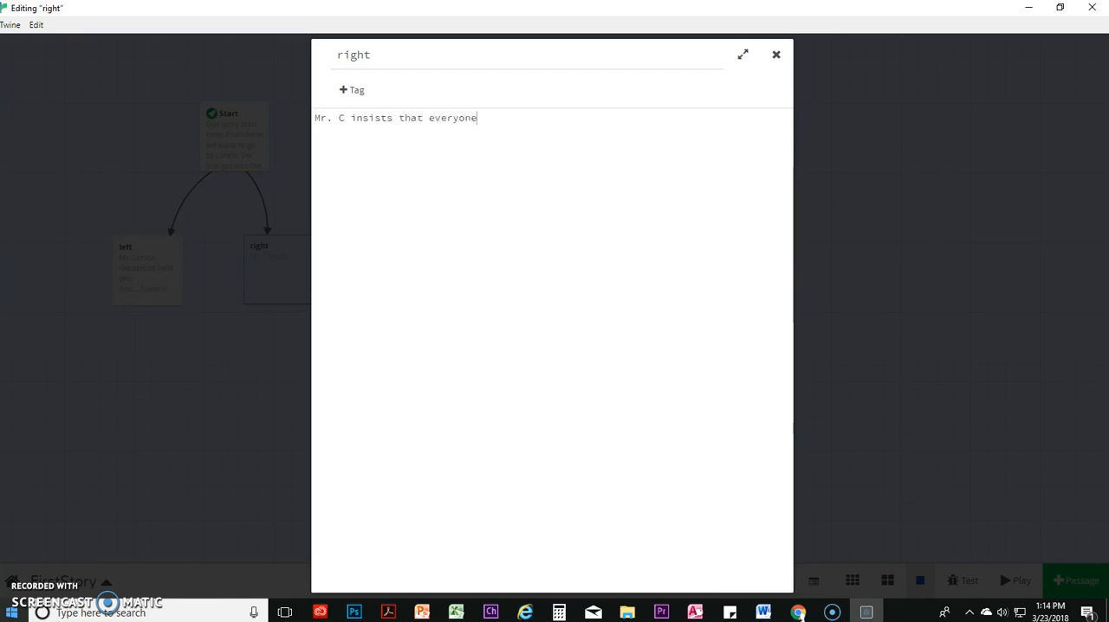
{"action": "type", "text": " show their student ID."}
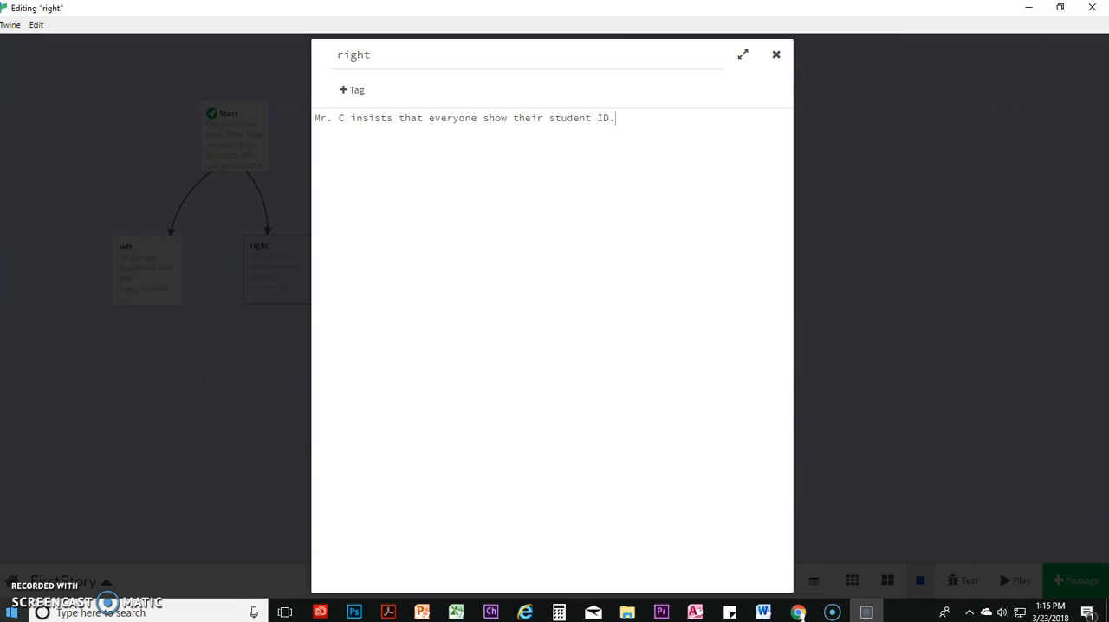
{"action": "left_click", "coordinate": [871, 343]}
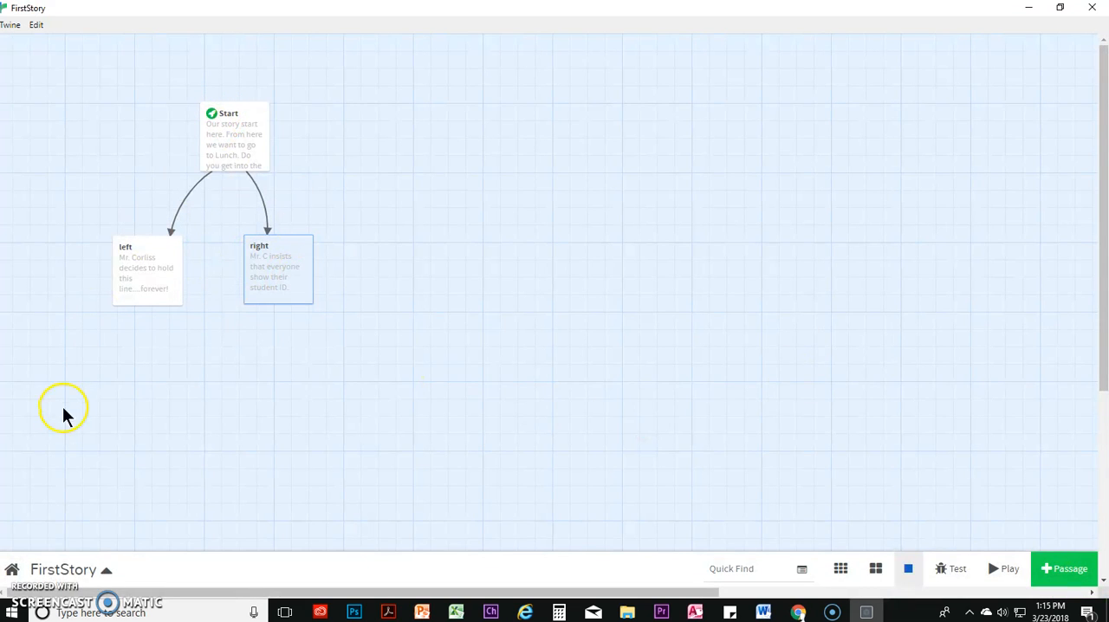
Select the Start passage on the story map
{"action": "left_click", "coordinate": [236, 147]}
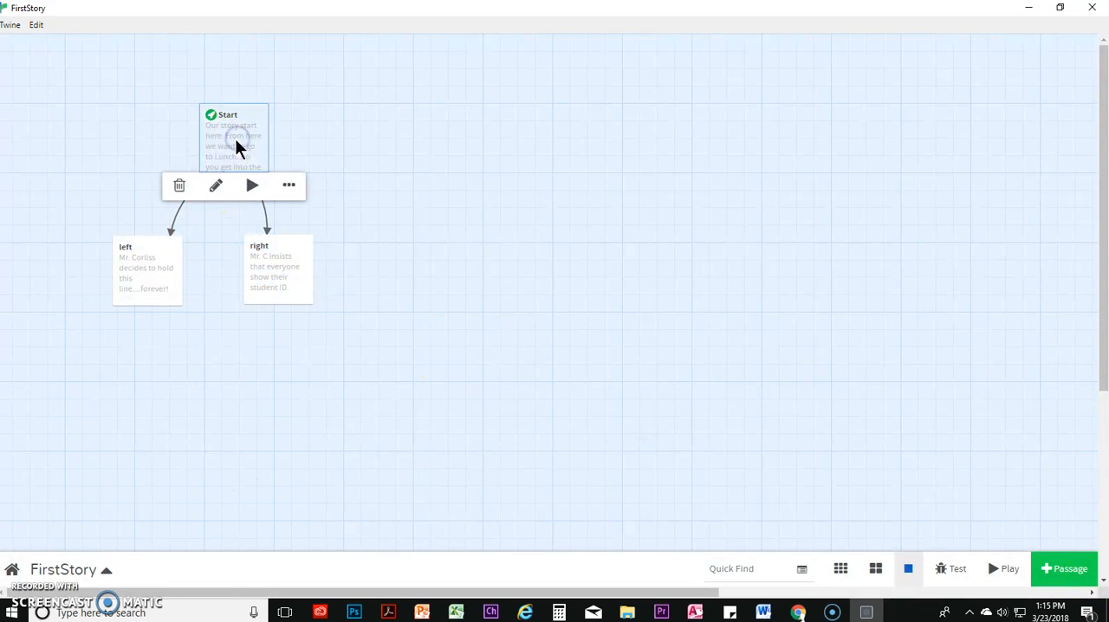